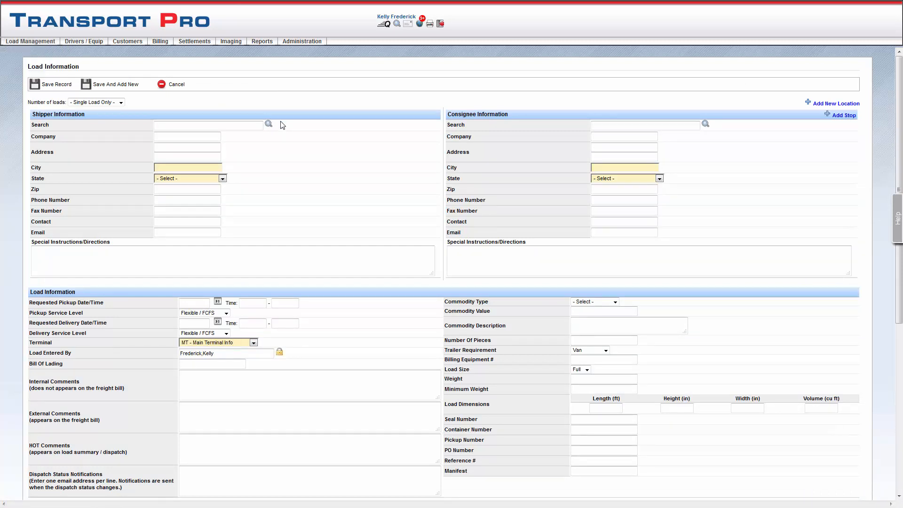
pyautogui.click(197, 137)
pyautogui.write('abc company')
pyautogui.moveTo(192, 136); pyautogui.dragTo(146, 134)
pyautogui.press('BackSpace')
# Look up ABC Company in Aurora, CO as the shipper and ABCD Logistics in Alexandria, TN as the consignee
pyautogui.click(159, 126)
pyautogui.click(197, 138)
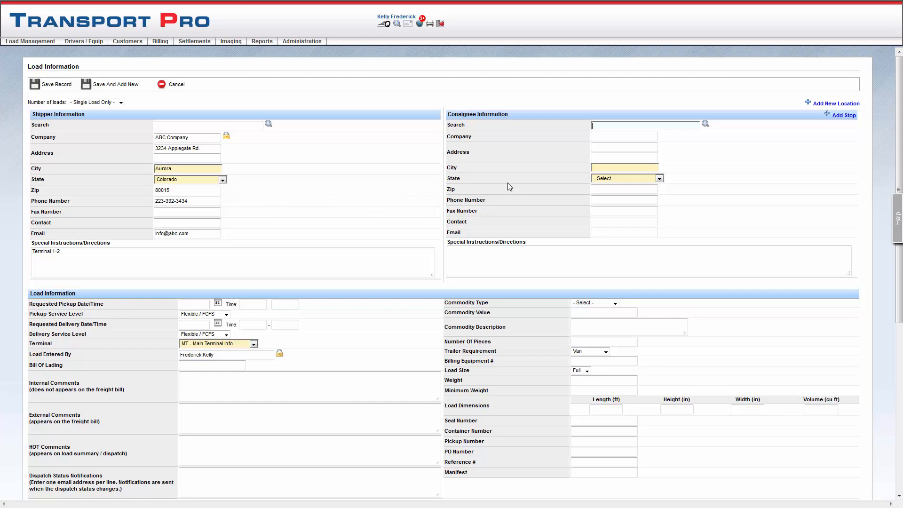
pyautogui.click(616, 126)
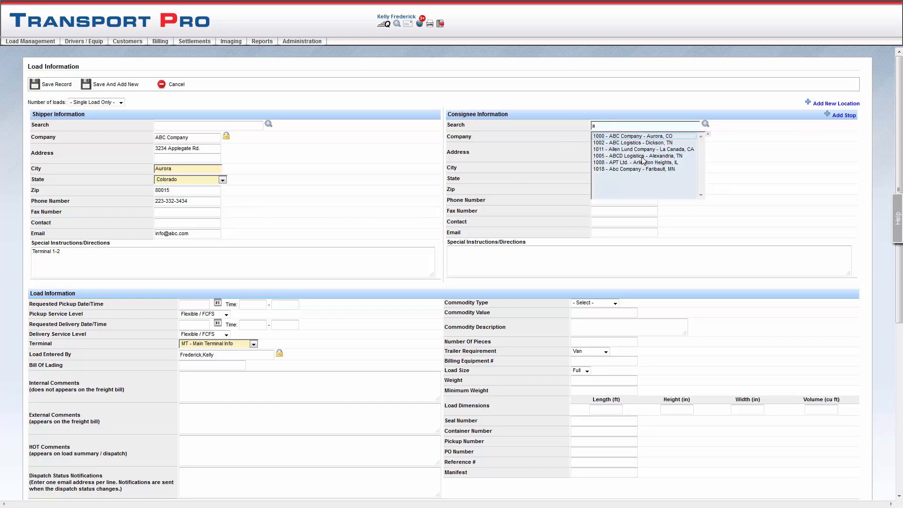
pyautogui.click(642, 156)
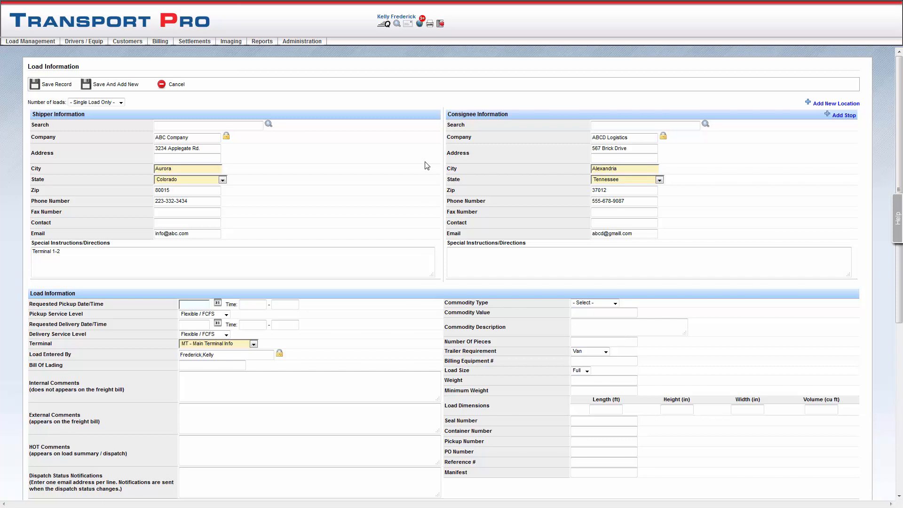
# Enter "Terminal 2" as the consignee's special instructions
pyautogui.click(465, 261)
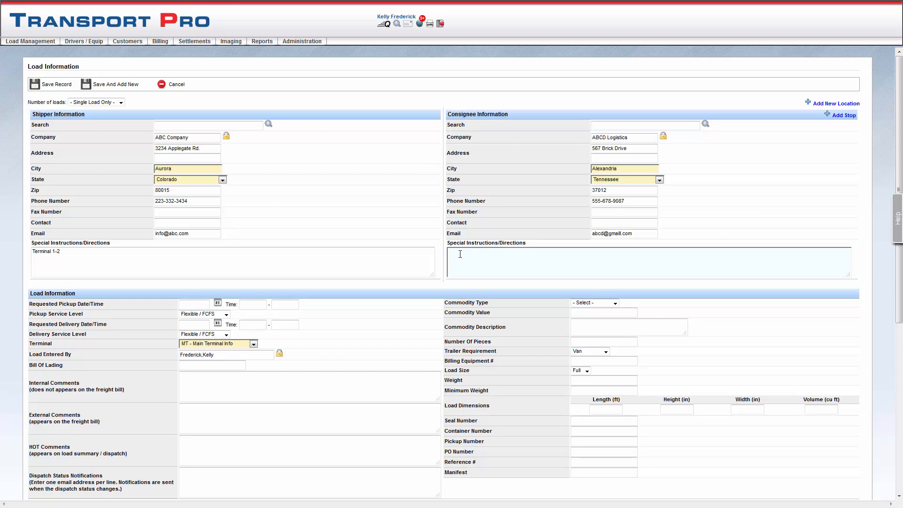
pyautogui.write('Terminal 2')
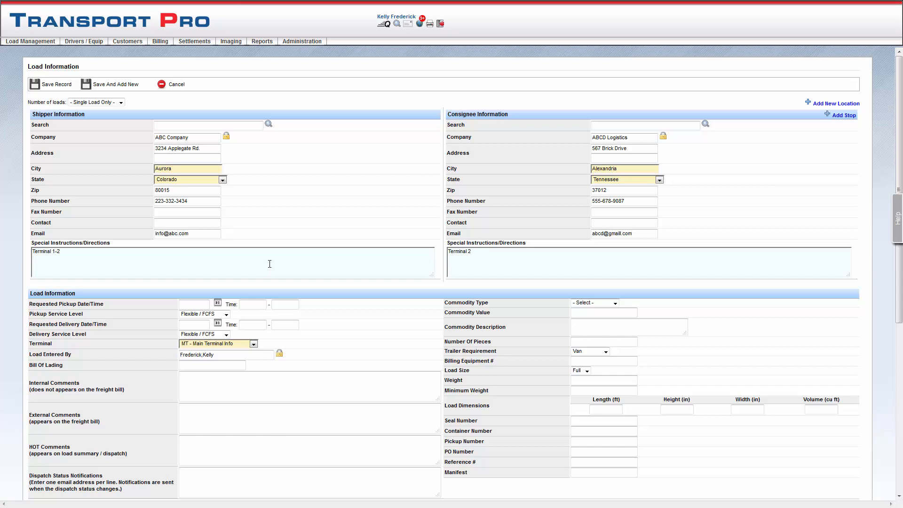
# Set the requested pickup to 2016-06-02 at 4:00 and the requested delivery to 2016-06-03 at 7:00
pyautogui.scroll(-2, 321, 286)
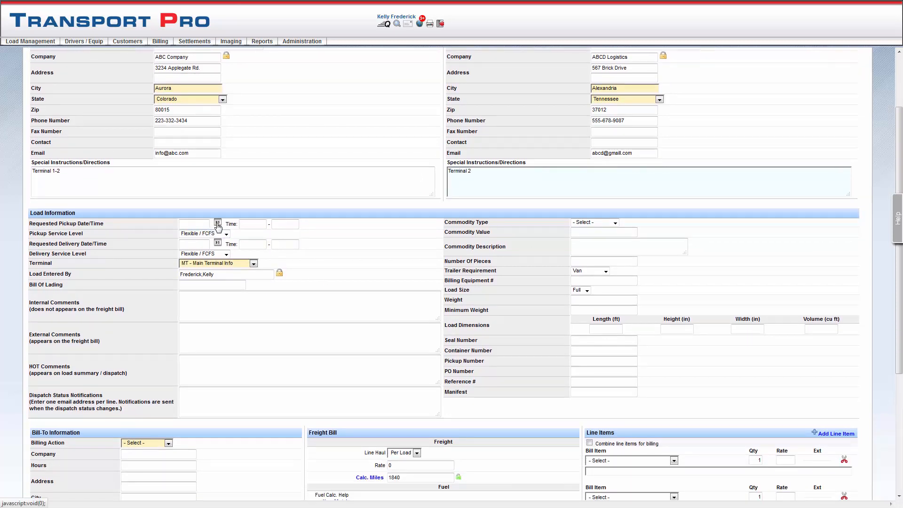
pyautogui.click(218, 224)
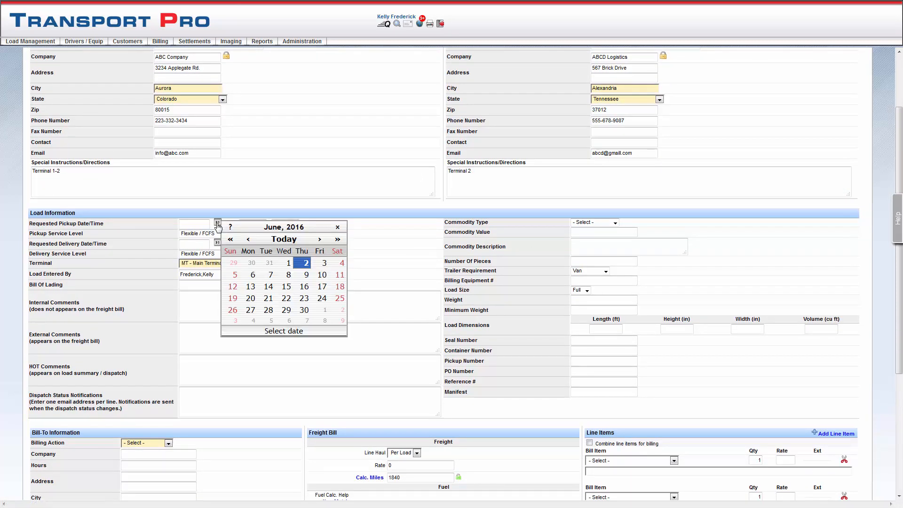
pyautogui.click(301, 264)
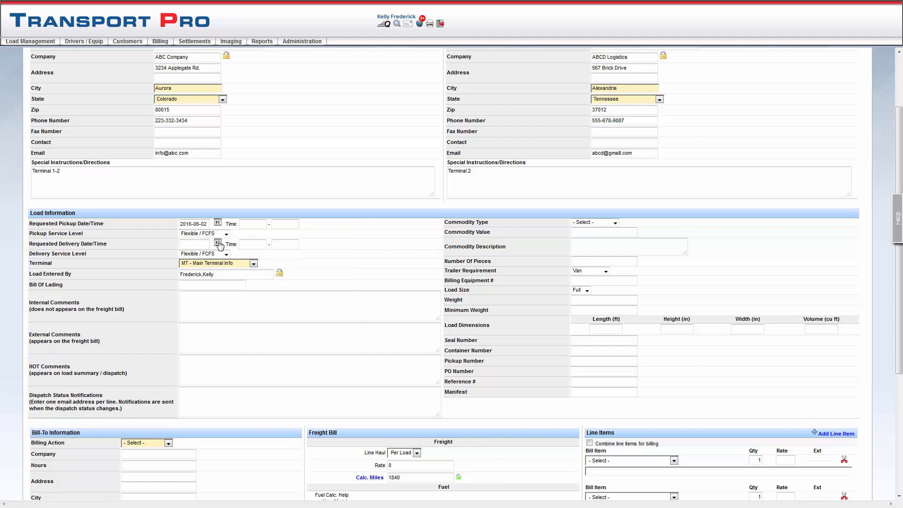
pyautogui.click(218, 242)
pyautogui.click(320, 284)
pyautogui.click(260, 244)
pyautogui.write('7:00')
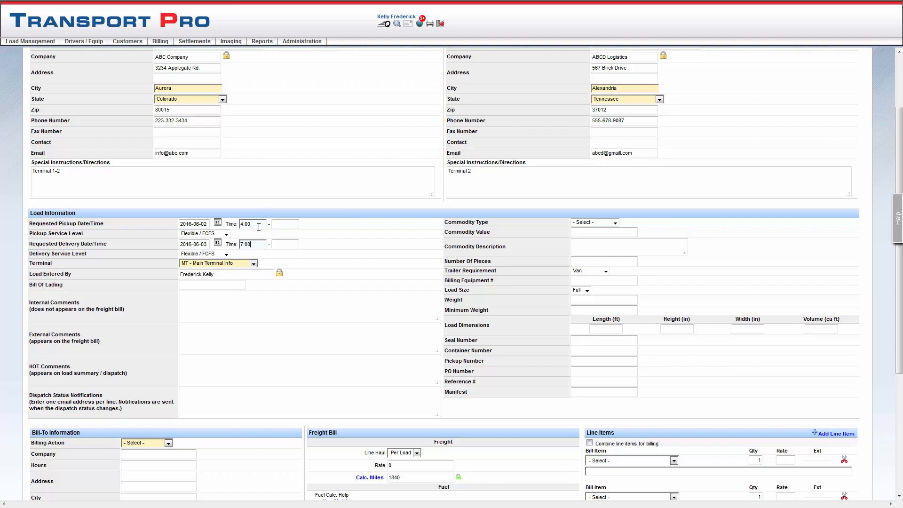
# Check the delivery service level and terminal choices, and enter 4565432 as the bill of lading
pyautogui.click(226, 254)
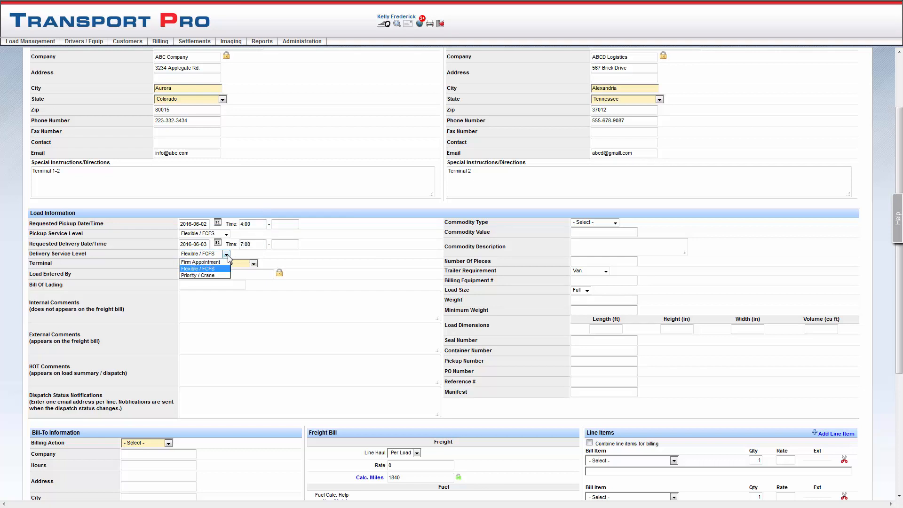
pyautogui.click(229, 256)
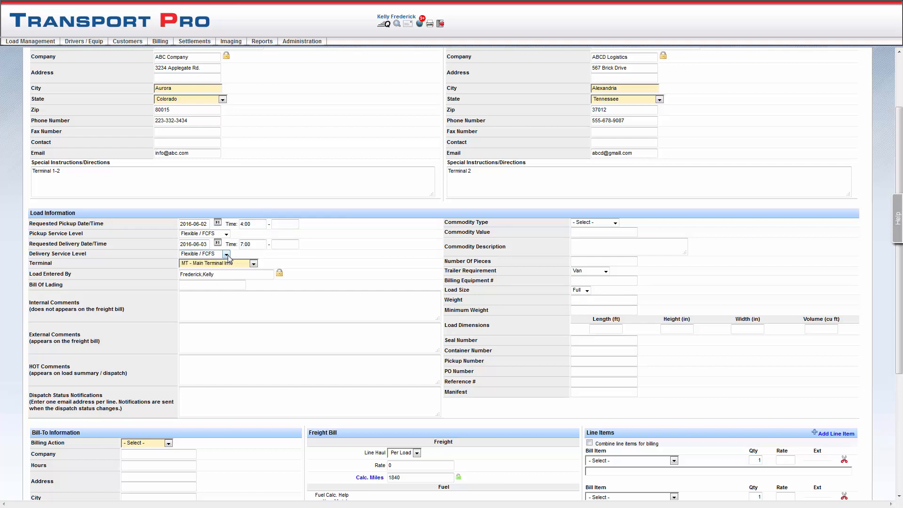
pyautogui.click(254, 263)
pyautogui.click(254, 265)
pyautogui.write('4565432')
pyautogui.click(211, 300)
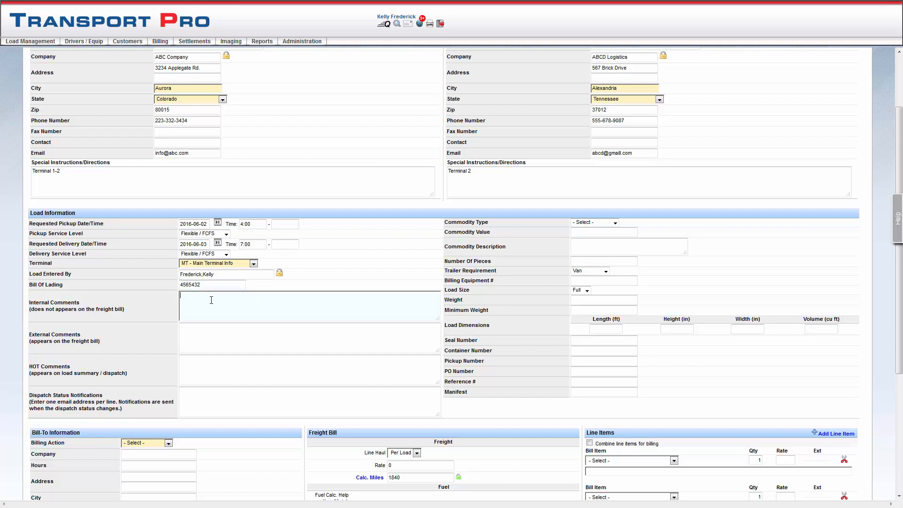
pyautogui.click(200, 336)
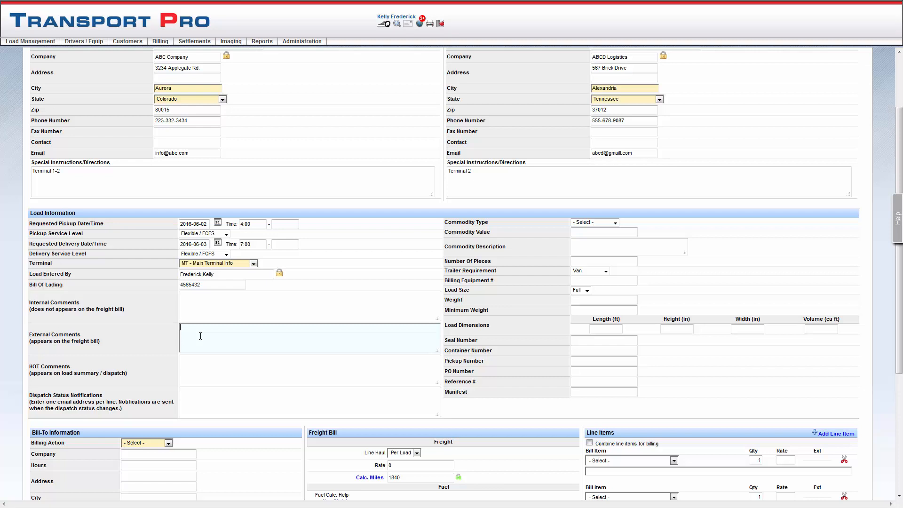
pyautogui.click(203, 360)
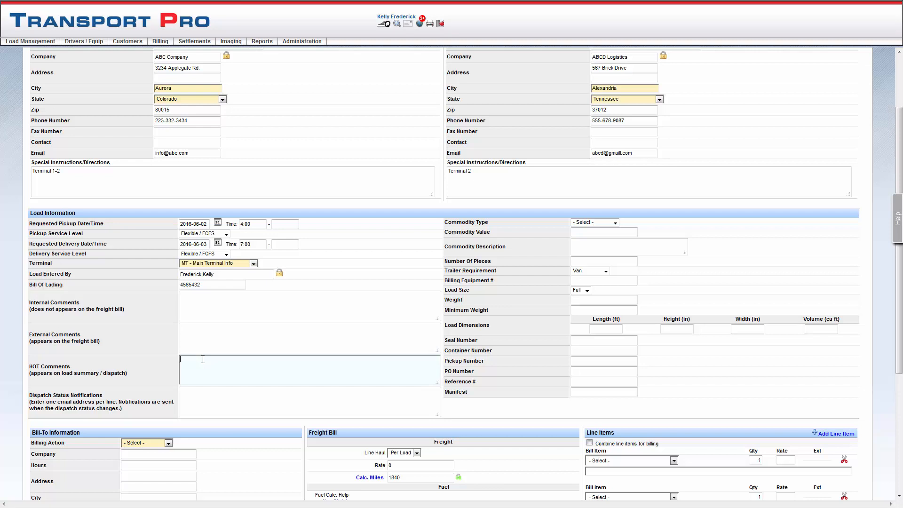
# Enter two recipient email addresses, one per line, for the dispatch status notifications
pyautogui.scroll(-3, 203, 360)
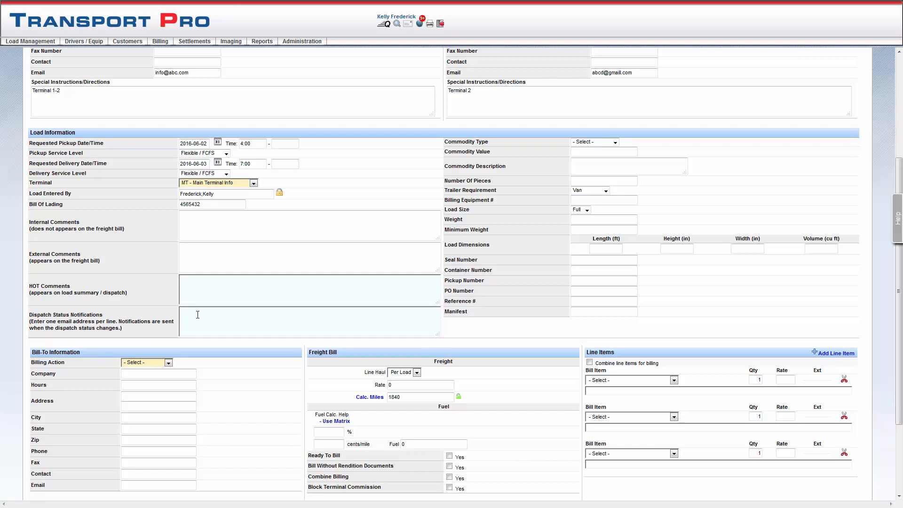
pyautogui.click(198, 315)
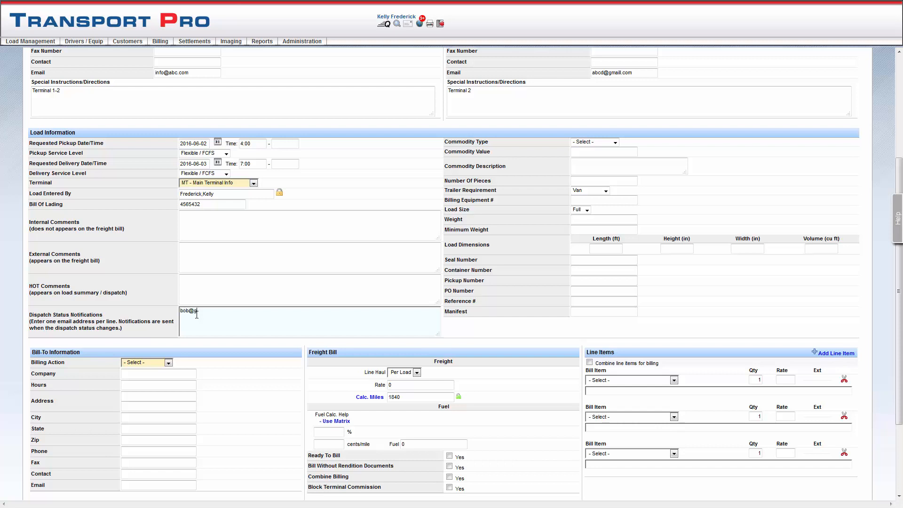
# Set the load's commodity type to FAK
pyautogui.click(615, 142)
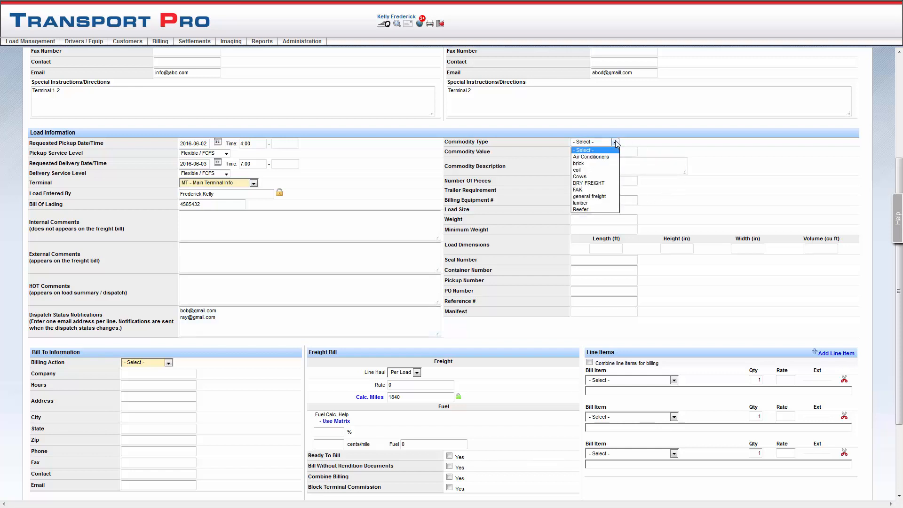
pyautogui.click(590, 191)
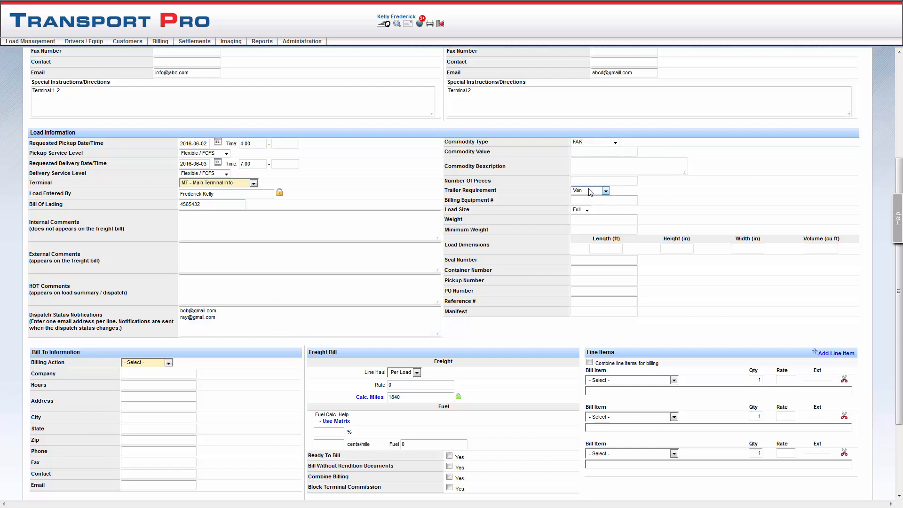
pyautogui.click(668, 169)
pyautogui.click(611, 151)
pyautogui.click(603, 166)
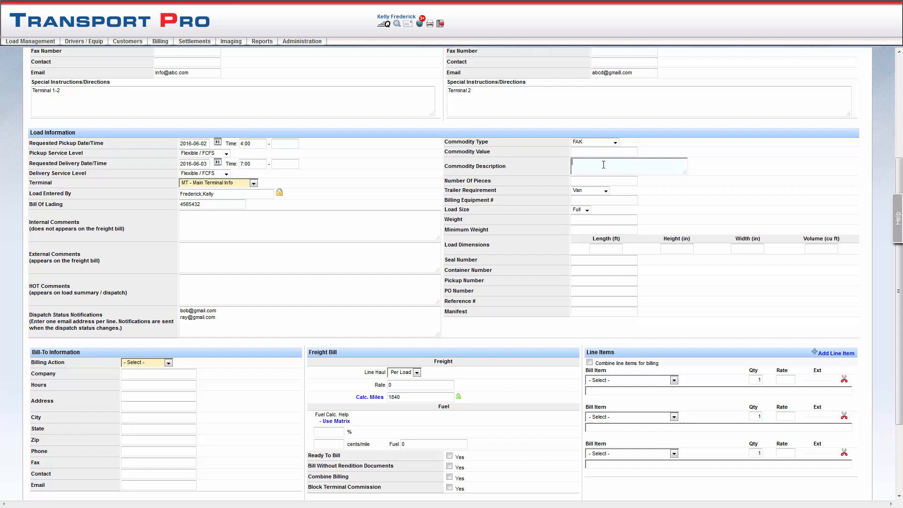
pyautogui.click(583, 183)
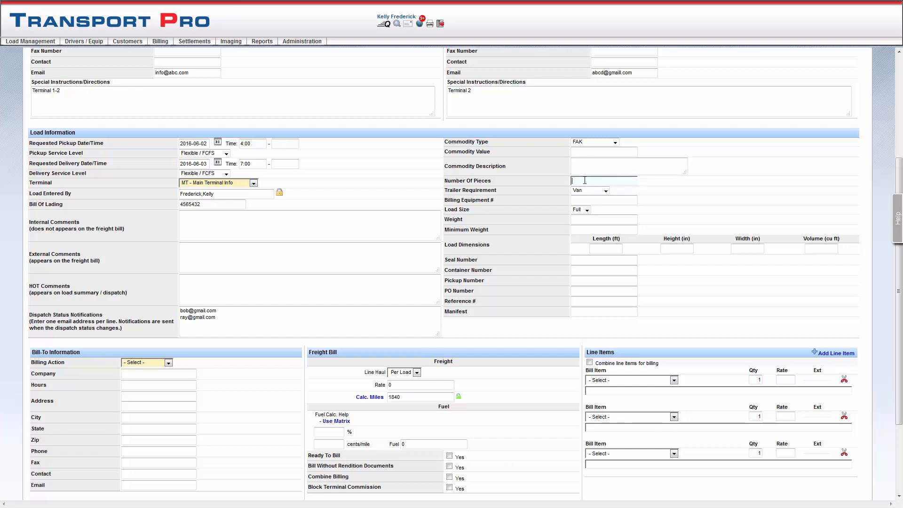
pyautogui.click(606, 191)
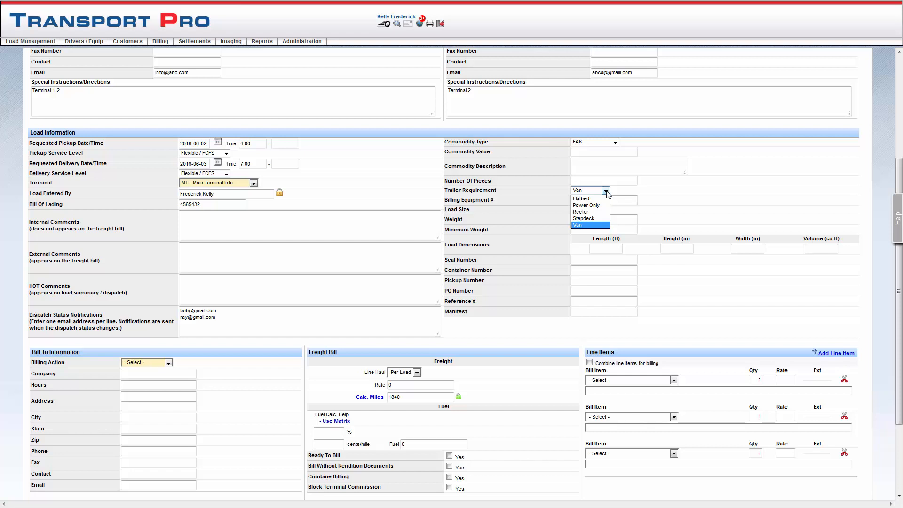
pyautogui.click(607, 193)
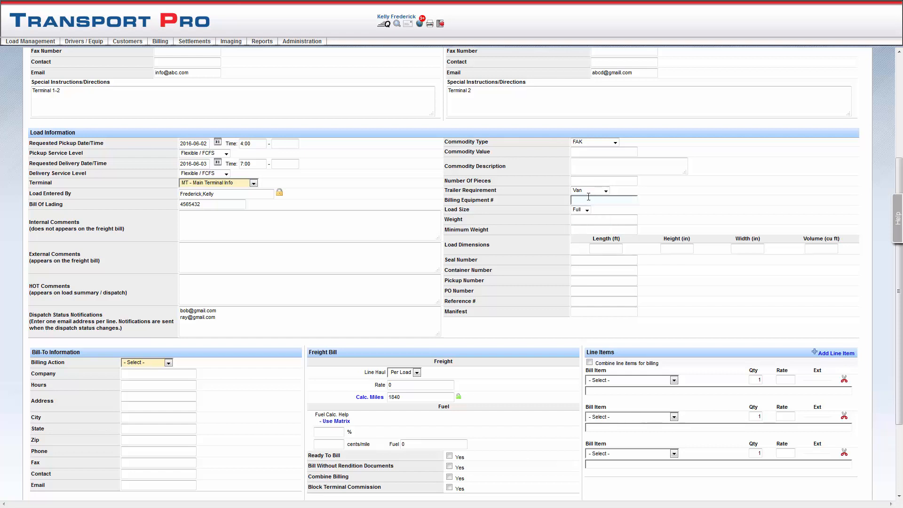
# Set the load's weight to 10000
pyautogui.click(590, 216)
pyautogui.click(579, 222)
pyautogui.write('10000')
pyautogui.click(578, 264)
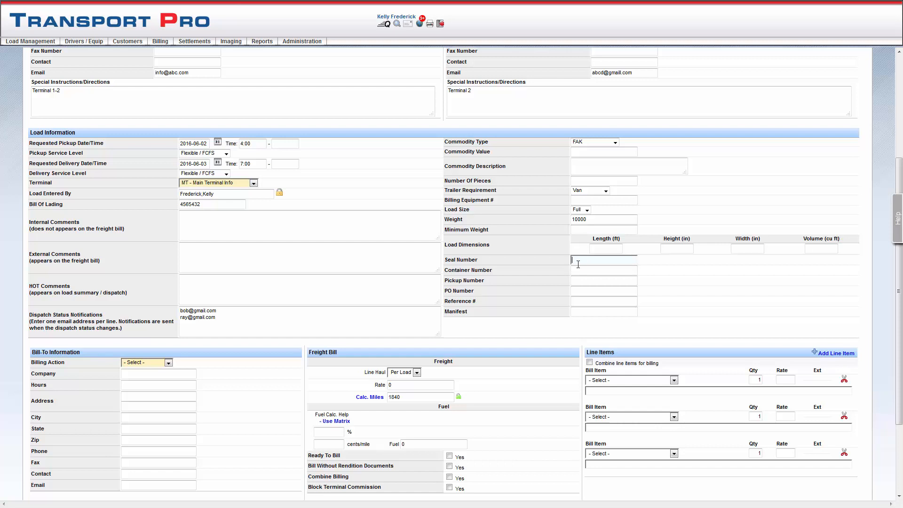
pyautogui.click(578, 291)
pyautogui.click(578, 301)
pyautogui.click(576, 311)
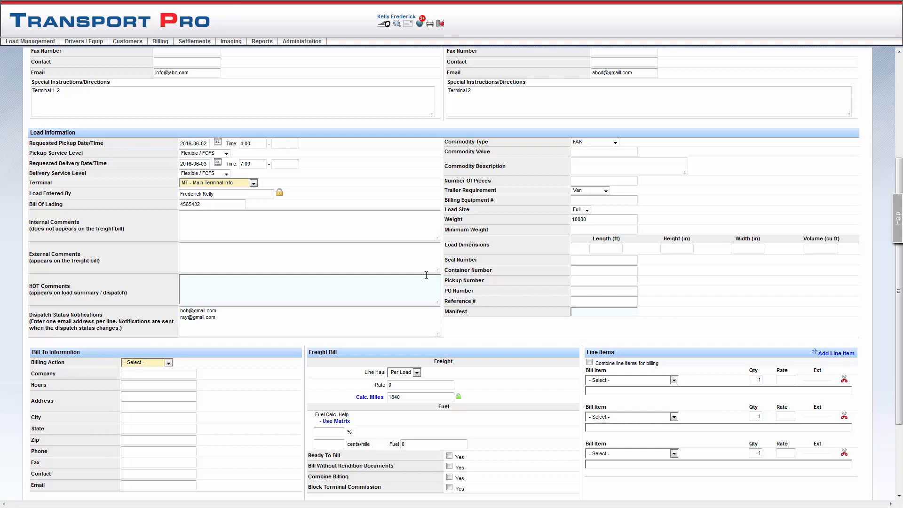
# Set the bill-to billing action to Bill Shipper
pyautogui.scroll(-2, 426, 276)
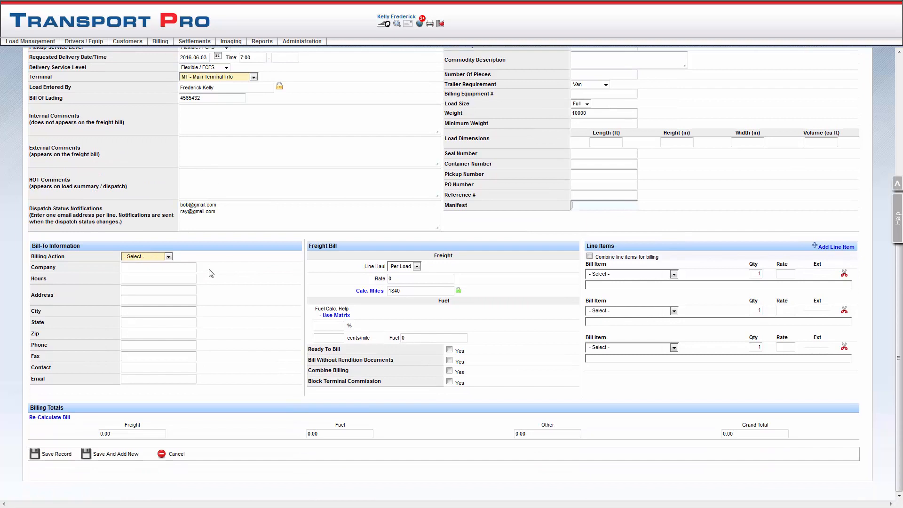
pyautogui.click(168, 257)
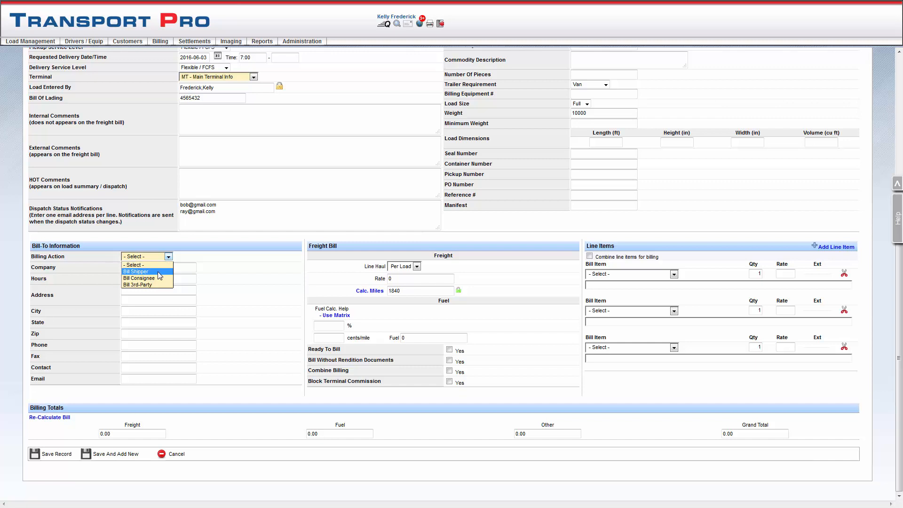
pyautogui.click(159, 276)
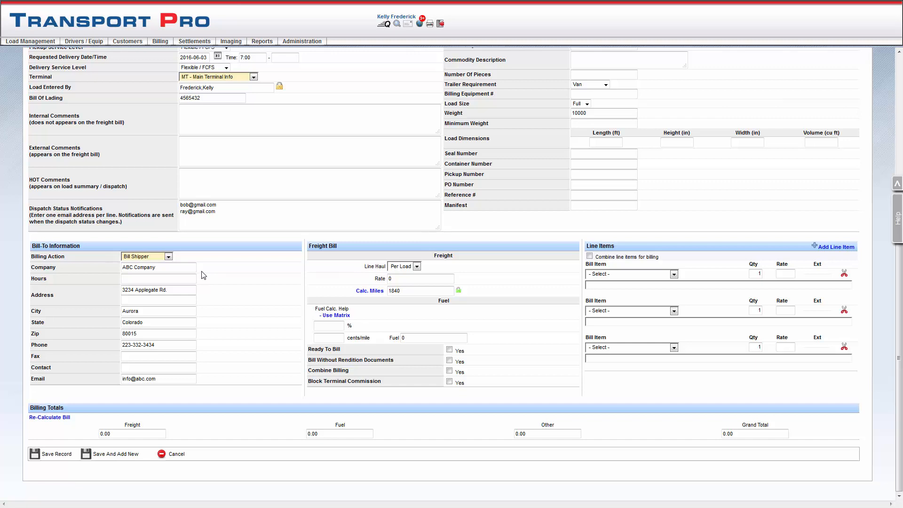
# Set the billing action to Bill 3rd-Party and look up APT Ltd. in Arlington Heights, IL as the bill-to company
pyautogui.click(168, 257)
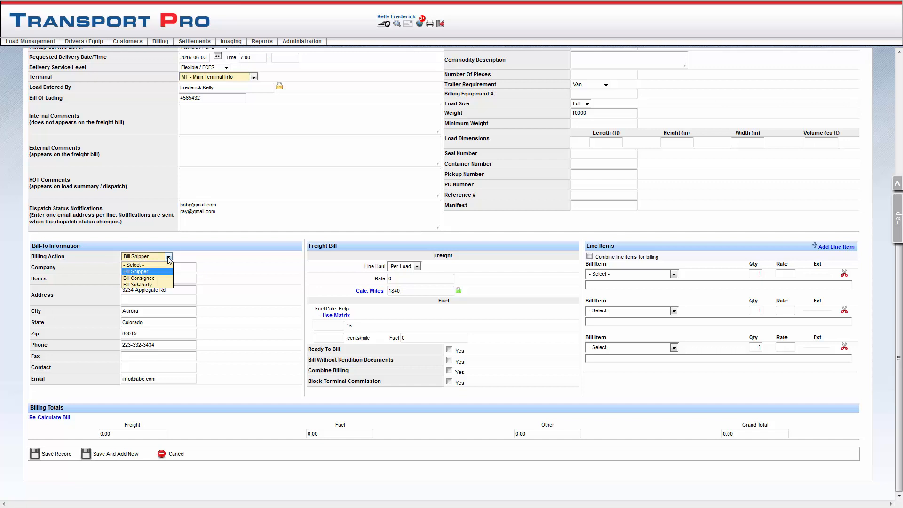
pyautogui.click(160, 285)
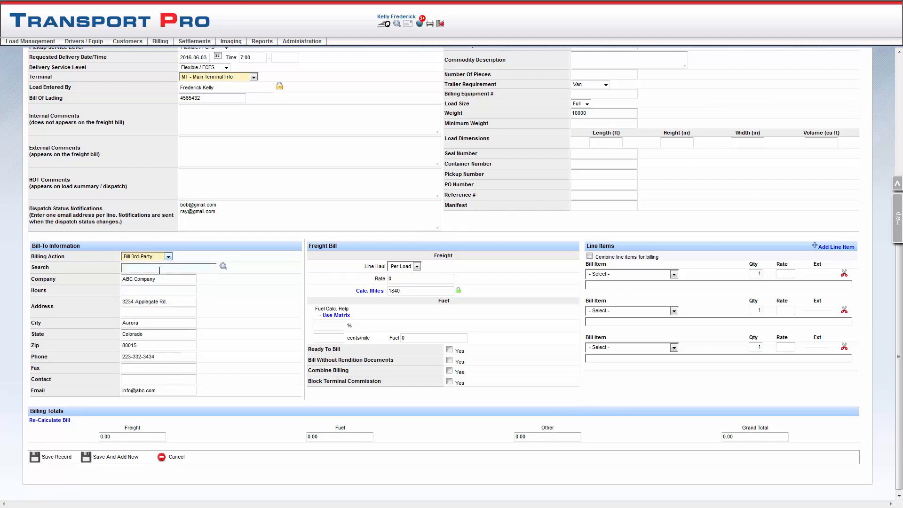
pyautogui.write('a')
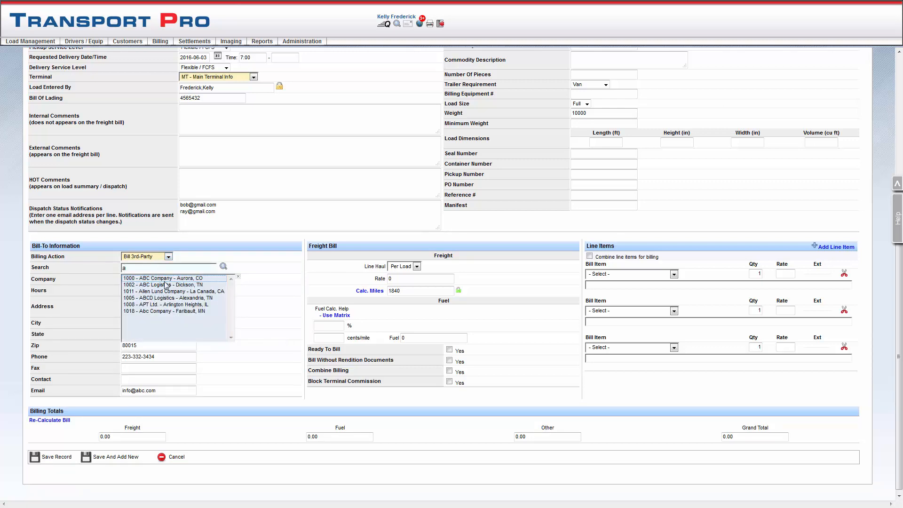
pyautogui.click(175, 307)
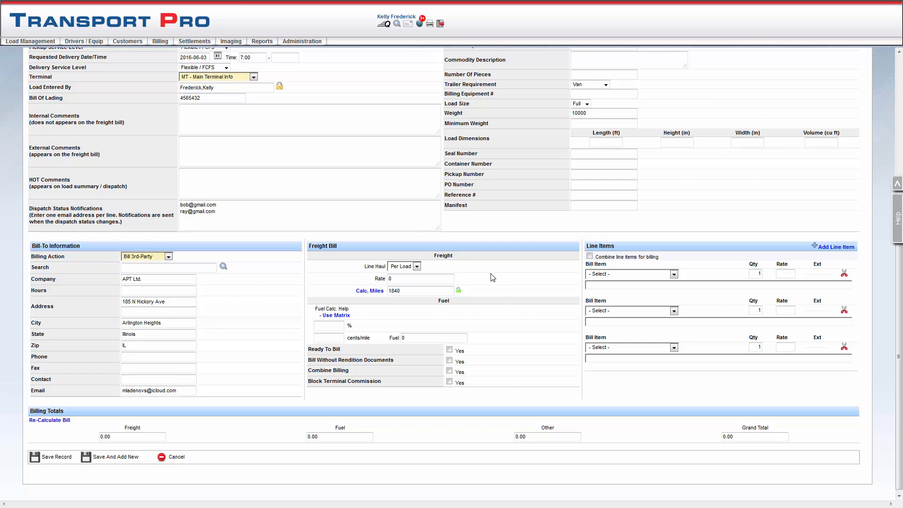
pyautogui.click(417, 266)
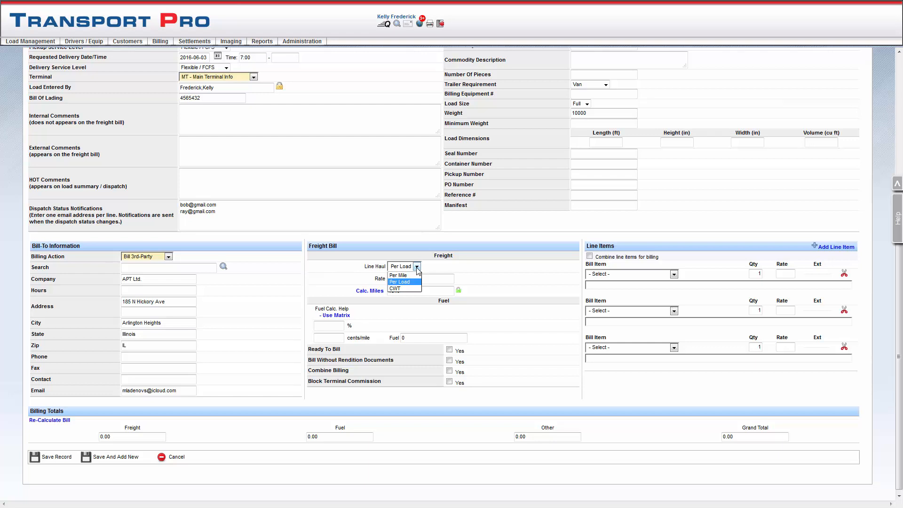
pyautogui.click(416, 267)
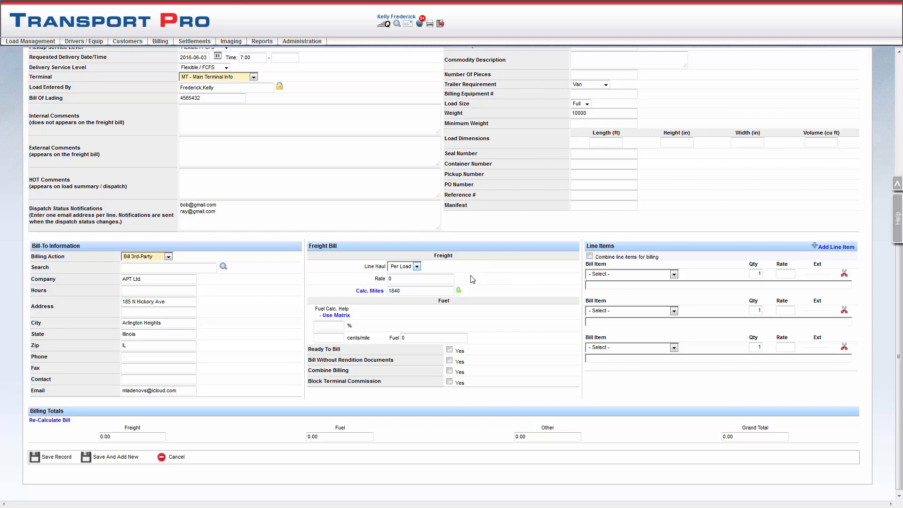
pyautogui.click(434, 277)
pyautogui.scroll(1, 493, 302)
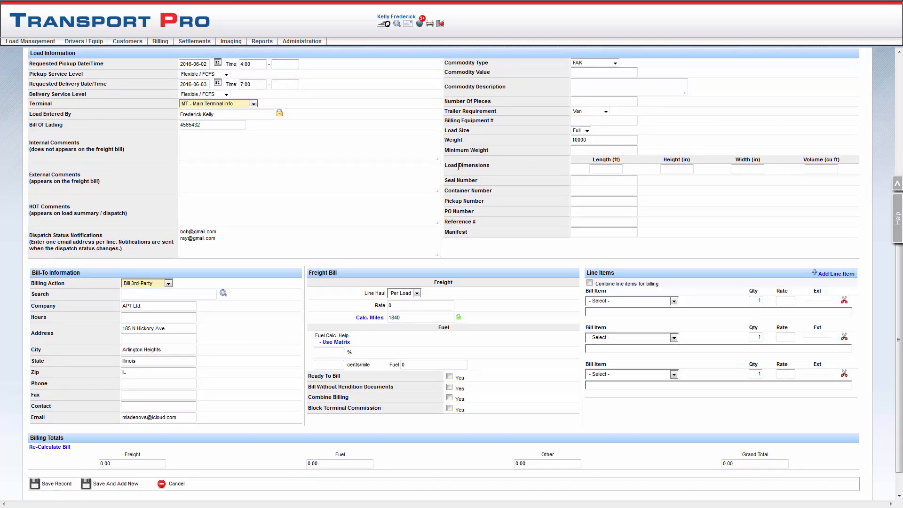
pyautogui.click(578, 151)
pyautogui.scroll(-1, 540, 324)
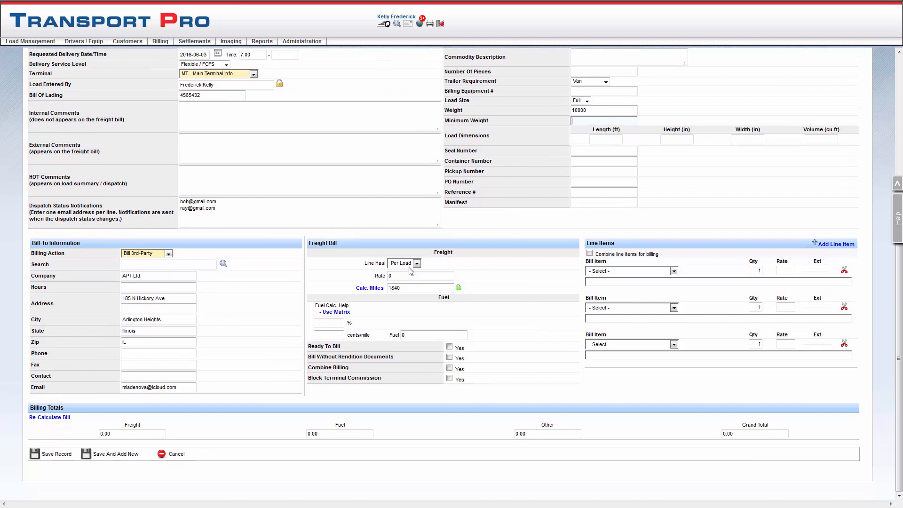
# Set the freight bill's line haul to Per Load with a rate of 1000
pyautogui.click(416, 264)
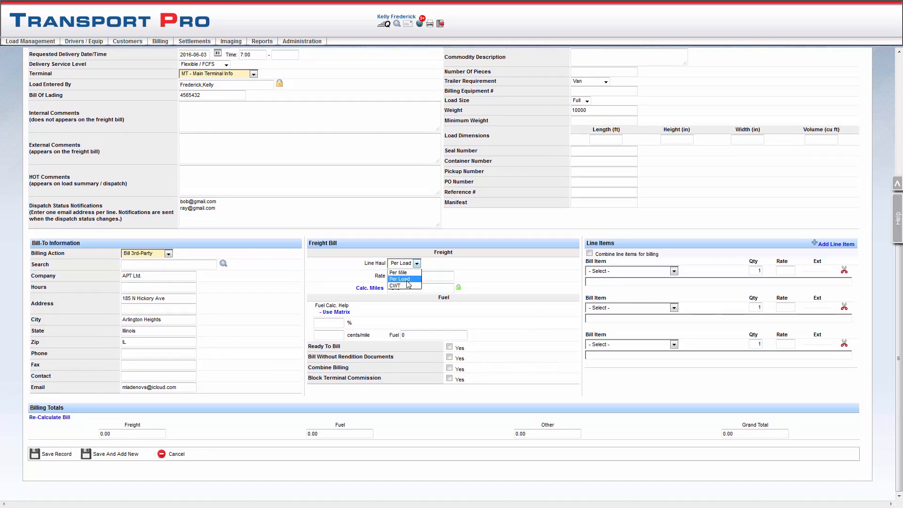
pyautogui.click(399, 279)
pyautogui.doubleClick(400, 277)
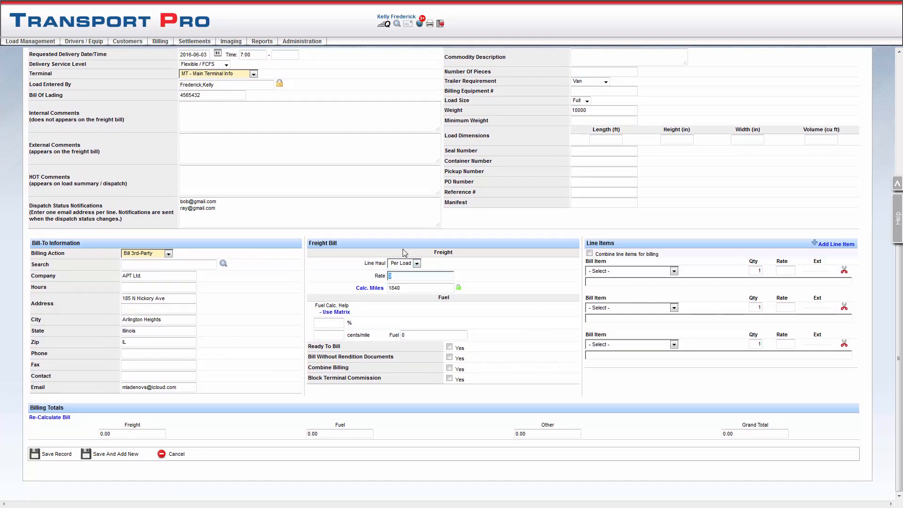
pyautogui.write('1000')
# Set the freight bill's fuel surcharge to 23 cents per mile
pyautogui.click(338, 337)
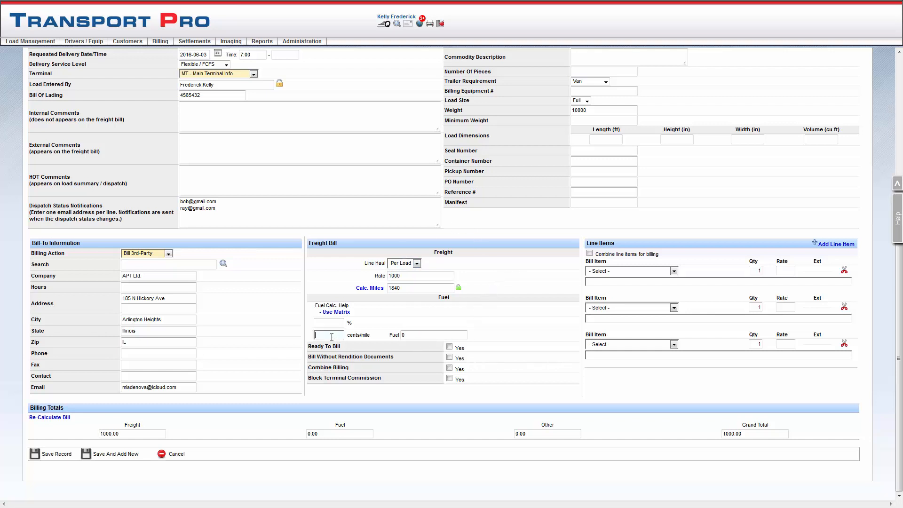
pyautogui.write('23')
pyautogui.click(393, 320)
# Add DET - Detention as the first bill line item with a rate of 50.00
pyautogui.click(675, 272)
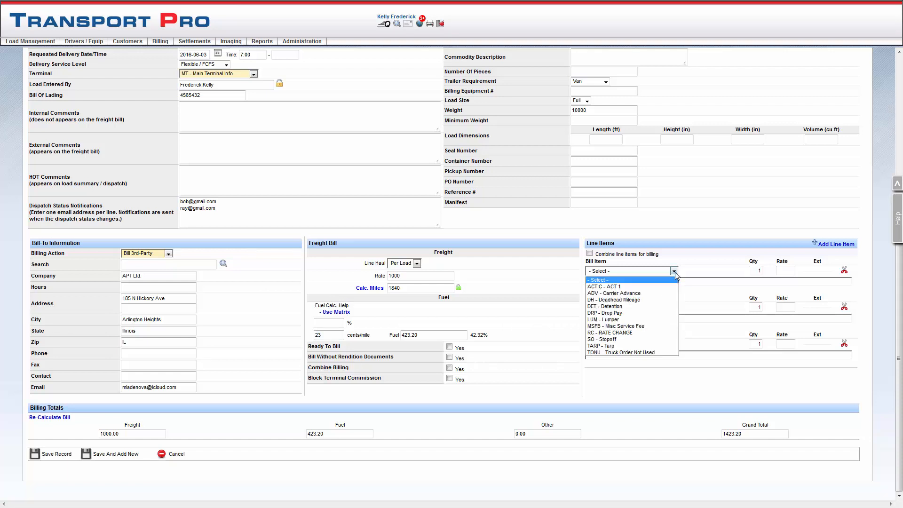
pyautogui.click(628, 308)
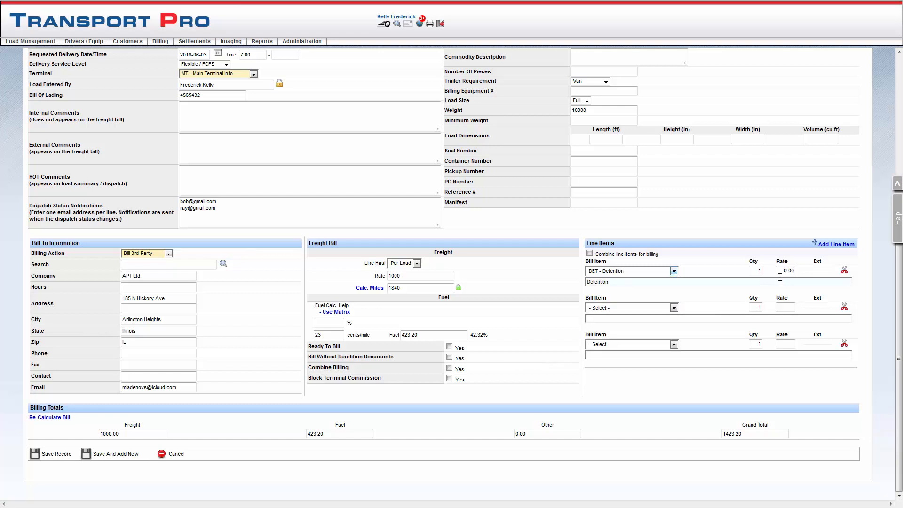
pyautogui.moveTo(781, 270); pyautogui.dragTo(802, 272)
pyautogui.write('50.00')
pyautogui.click(722, 276)
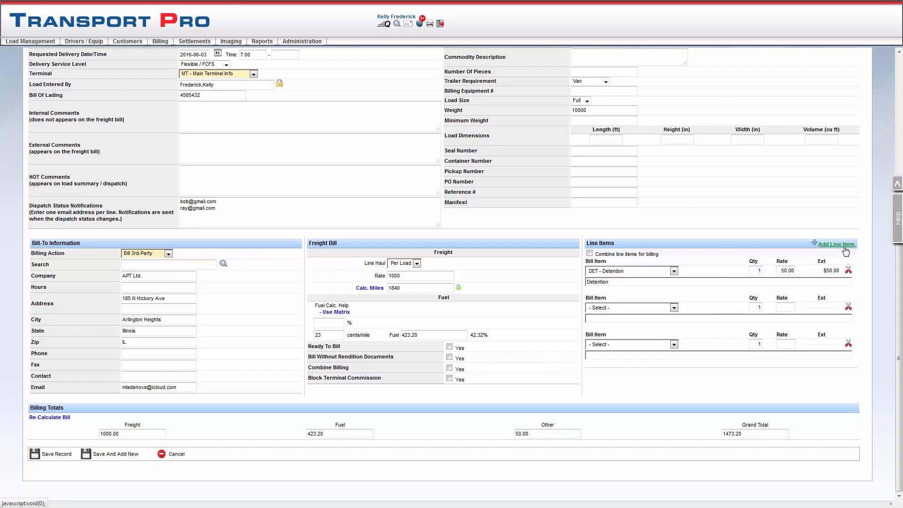
pyautogui.click(674, 308)
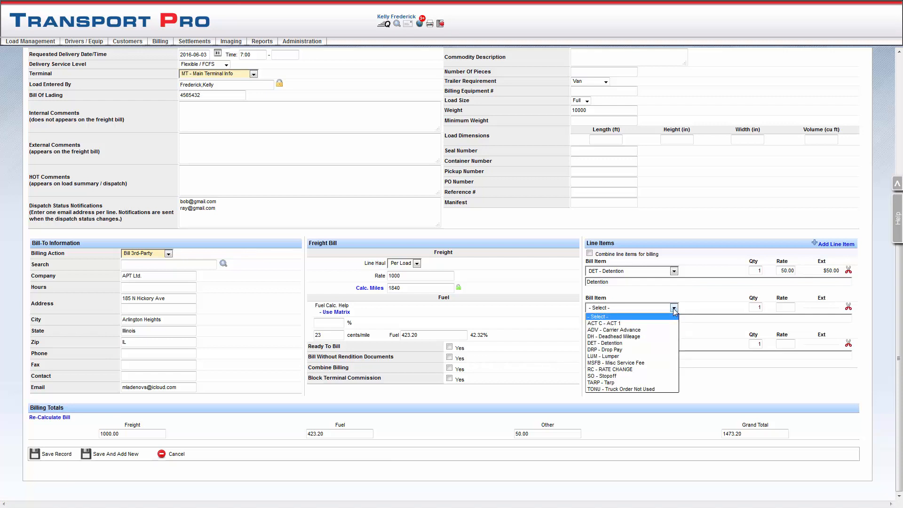
pyautogui.click(673, 309)
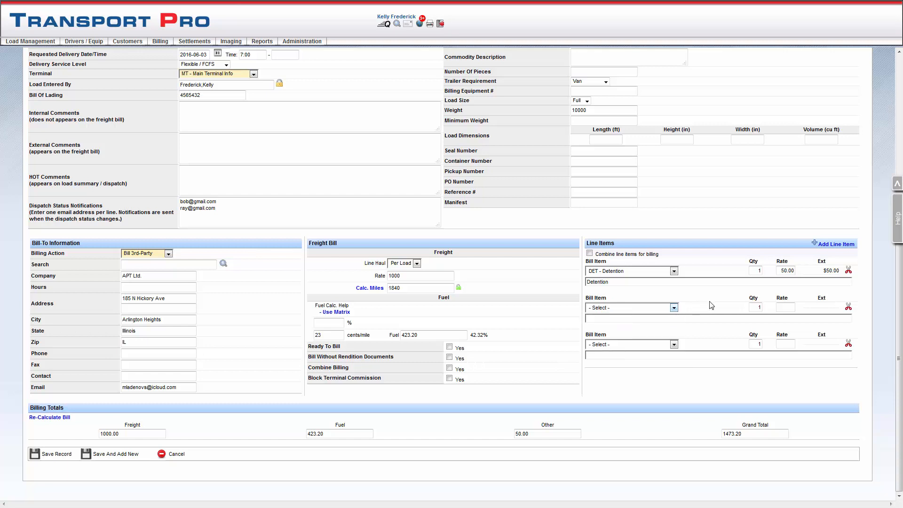
# Keep the number of loads at Single Load Only and save the load record
pyautogui.scroll(6, 162, 97)
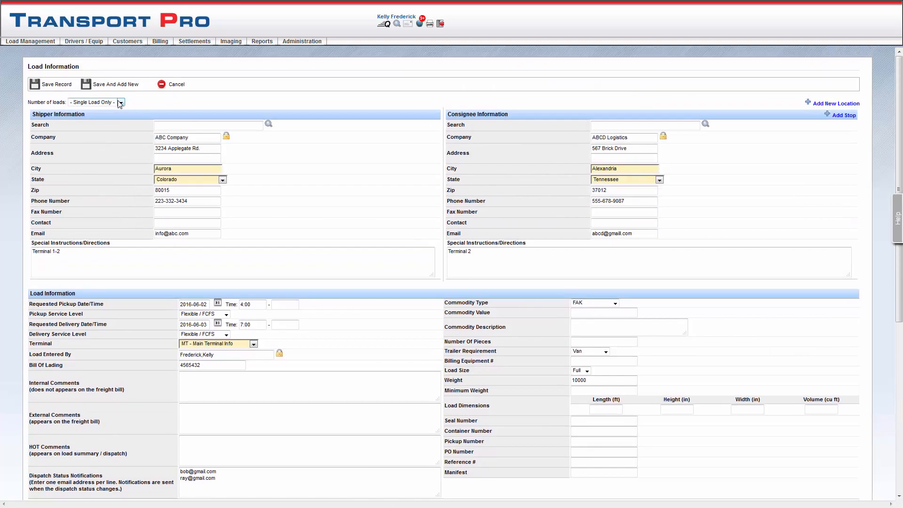
pyautogui.click(120, 102)
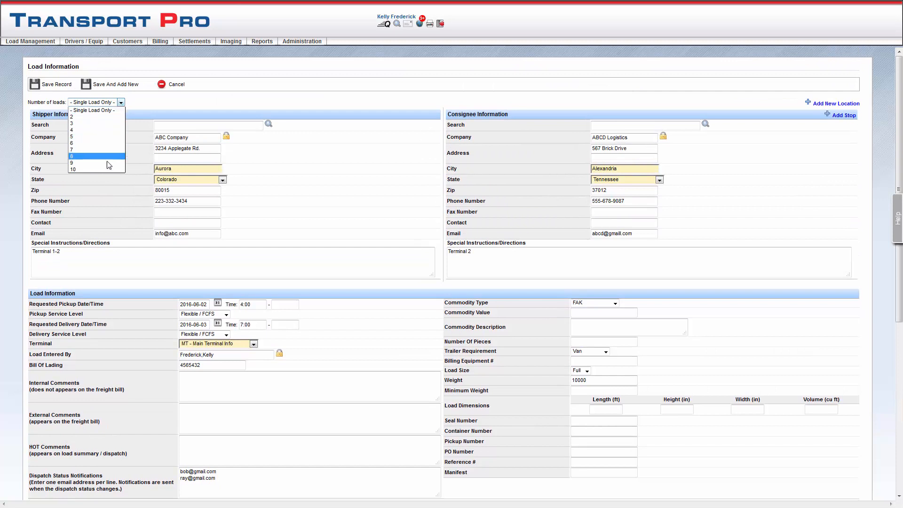
pyautogui.click(112, 112)
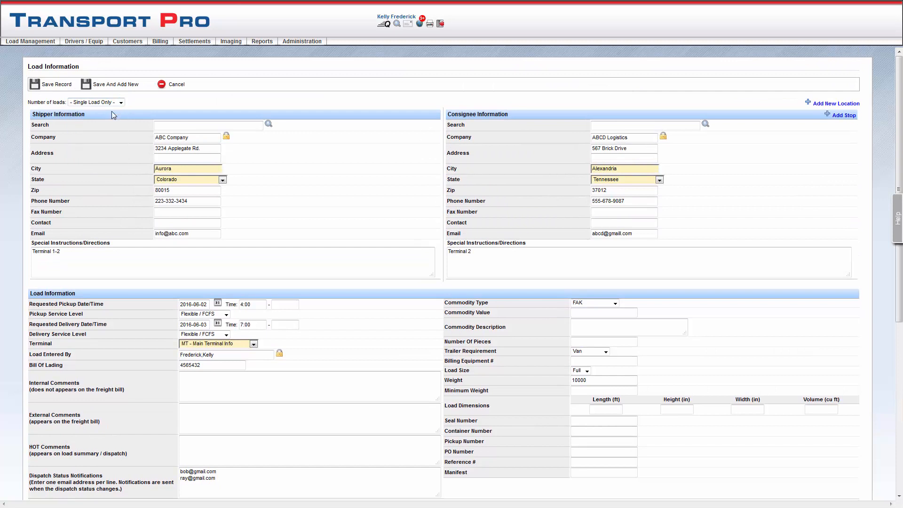
pyautogui.click(57, 85)
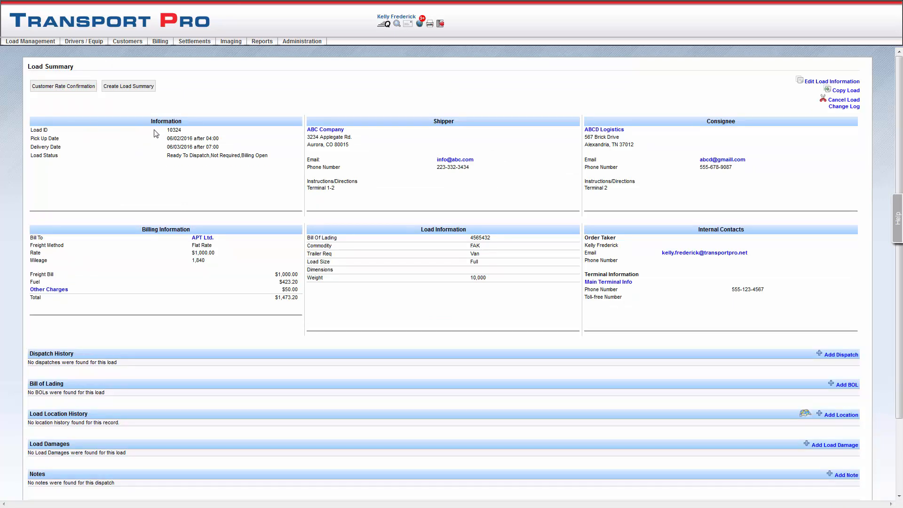
# Check the new load's ID in its summary and locate the APT Ltd. load among the available loads in Freight Operations
pyautogui.moveTo(166, 132); pyautogui.dragTo(188, 133)
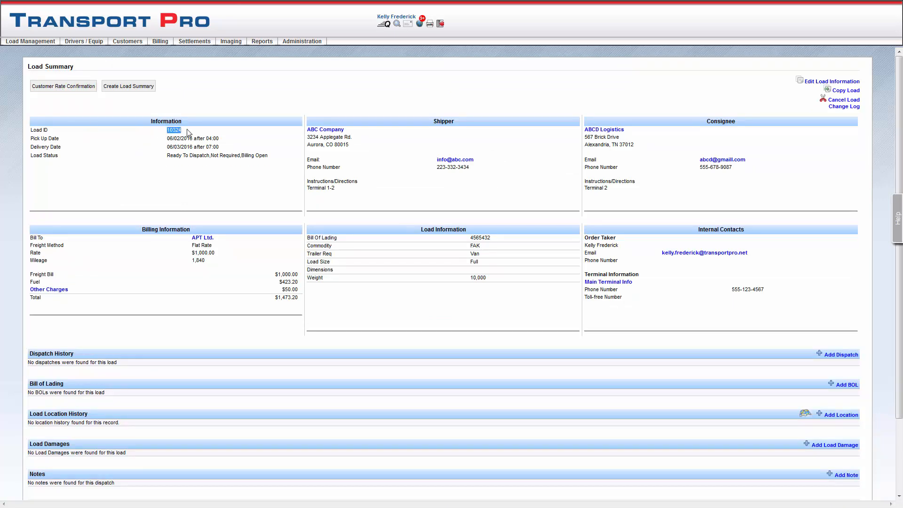
pyautogui.click(47, 49)
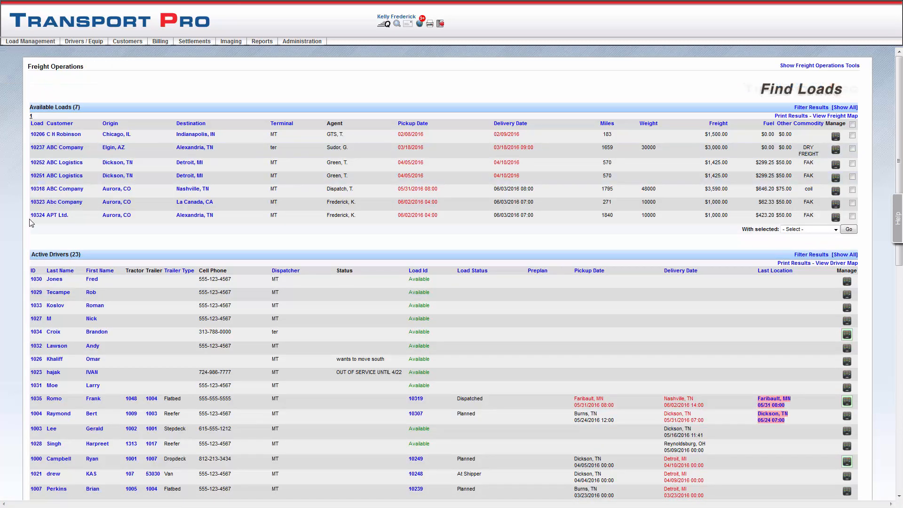
pyautogui.moveTo(29, 214); pyautogui.dragTo(75, 228)
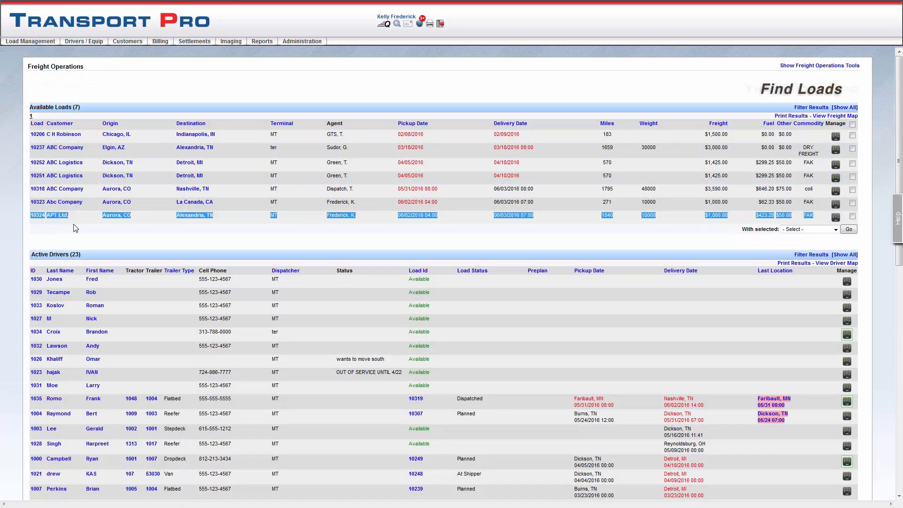
pyautogui.click(104, 243)
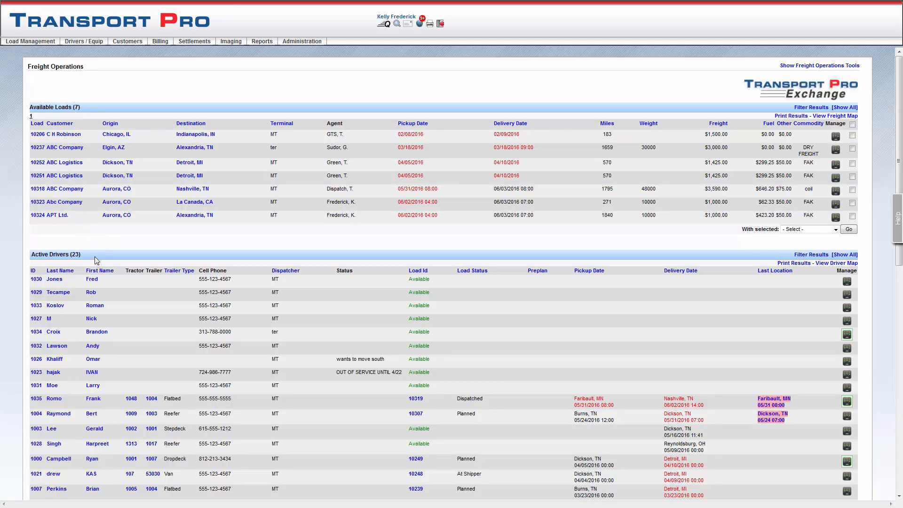